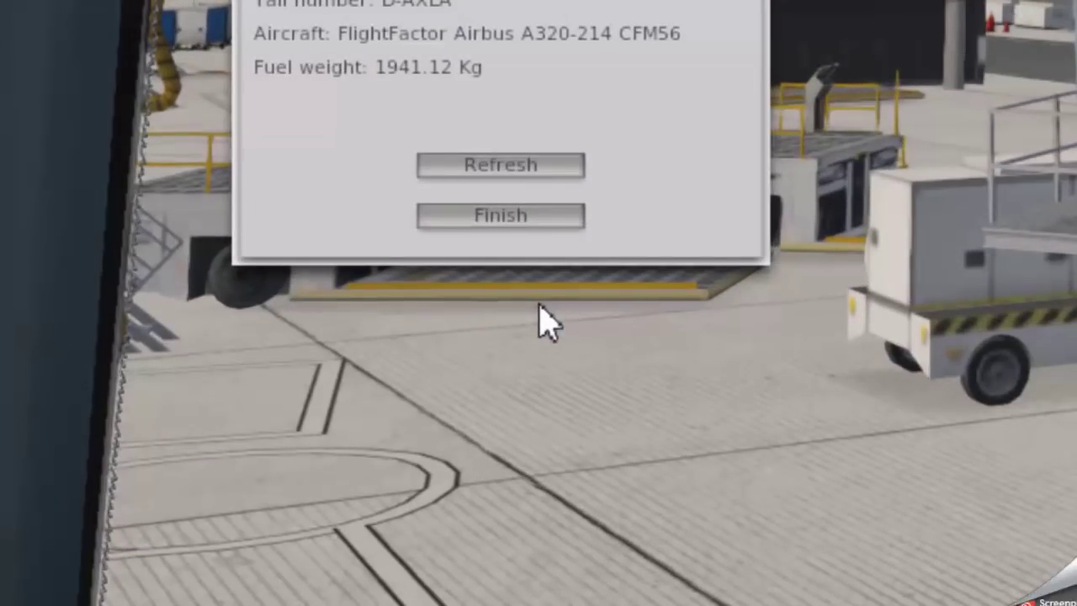
Finish the FlightFactor A320-214 job in the X-Plane FlightJobs plugin so the flight is logged.
left_click(506, 215)
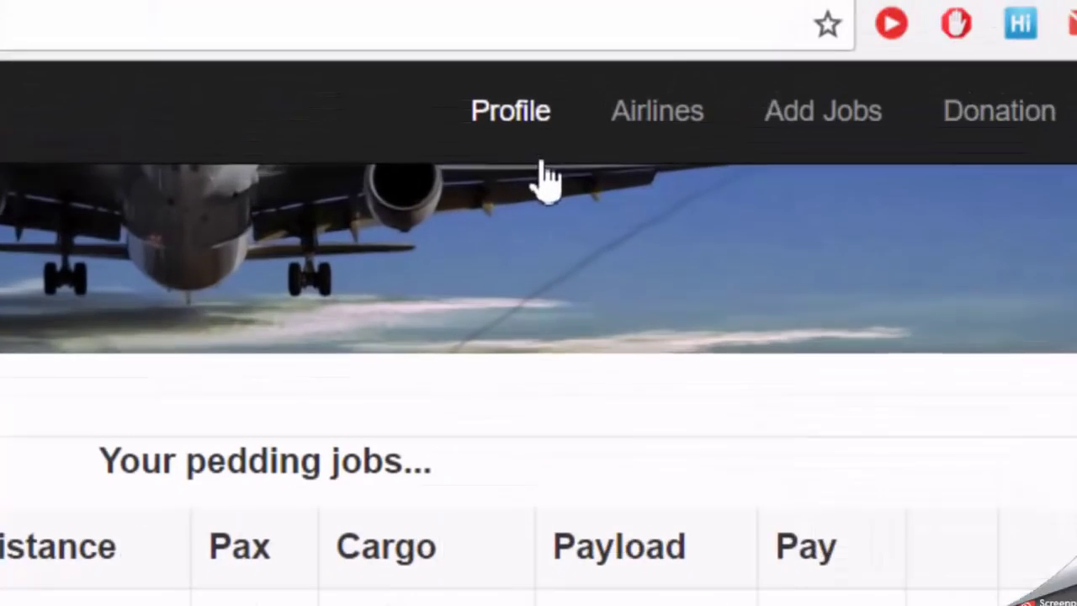
Open the pilot Profile and look over its statistics and the A320 flight logbook.
left_click(516, 126)
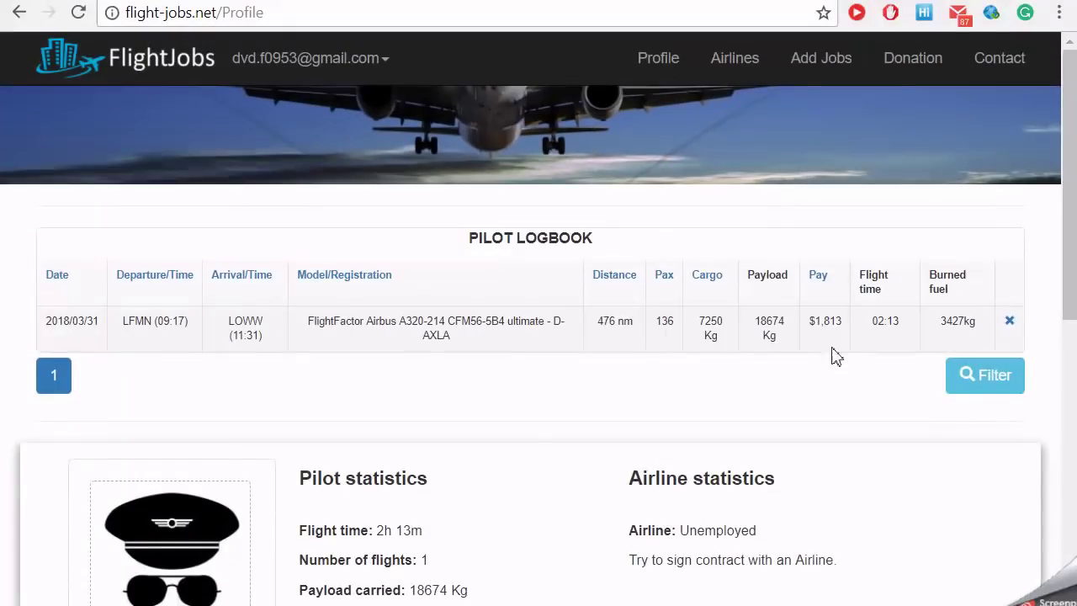
scroll(529, 433, "down", 3)
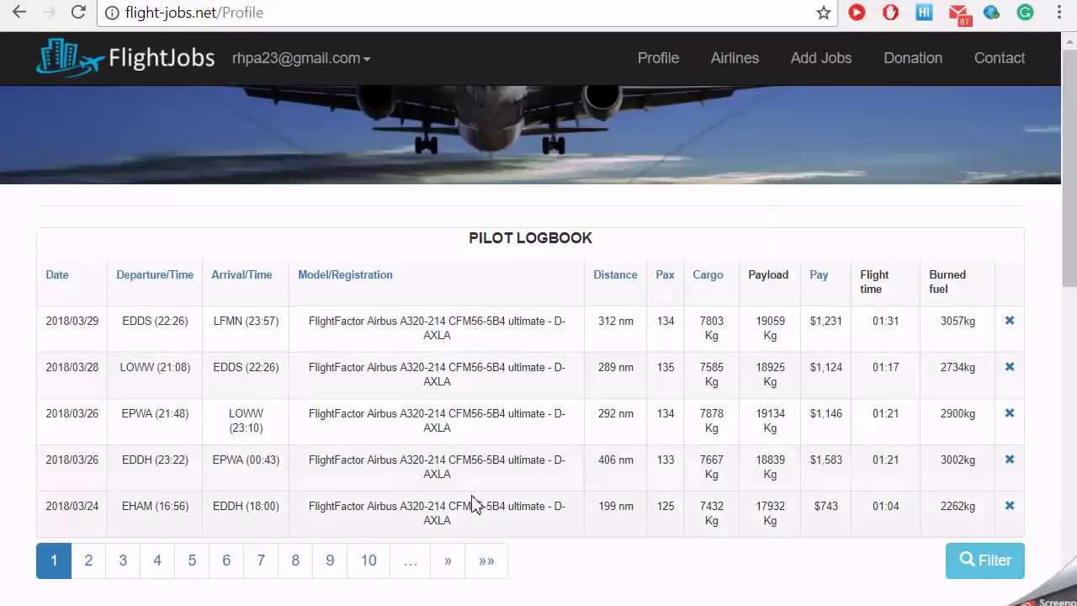
scroll(581, 483, "down", 5)
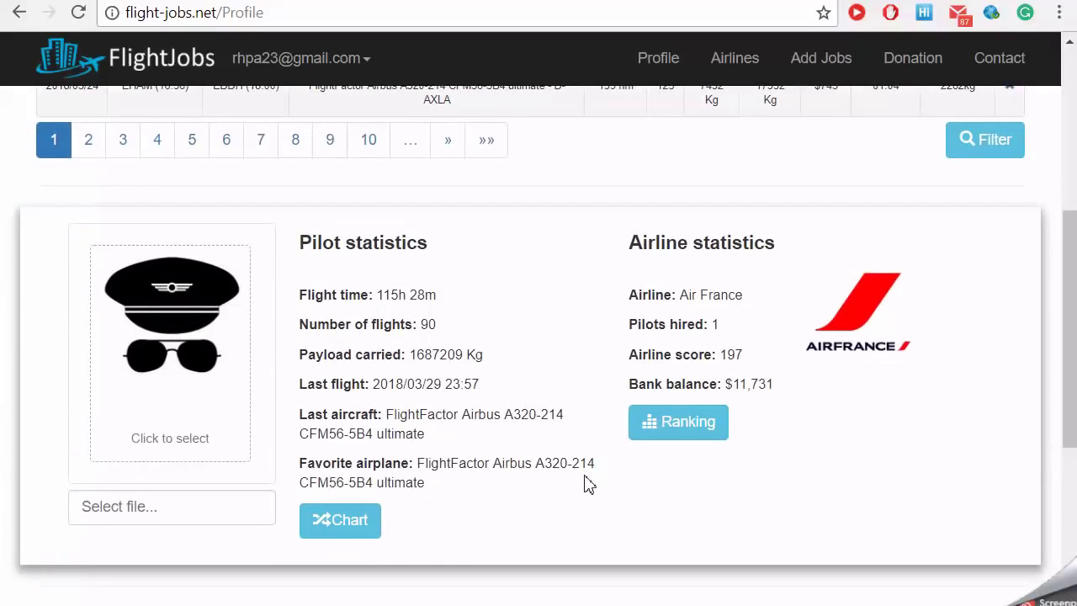
scroll(586, 483, "up", 5)
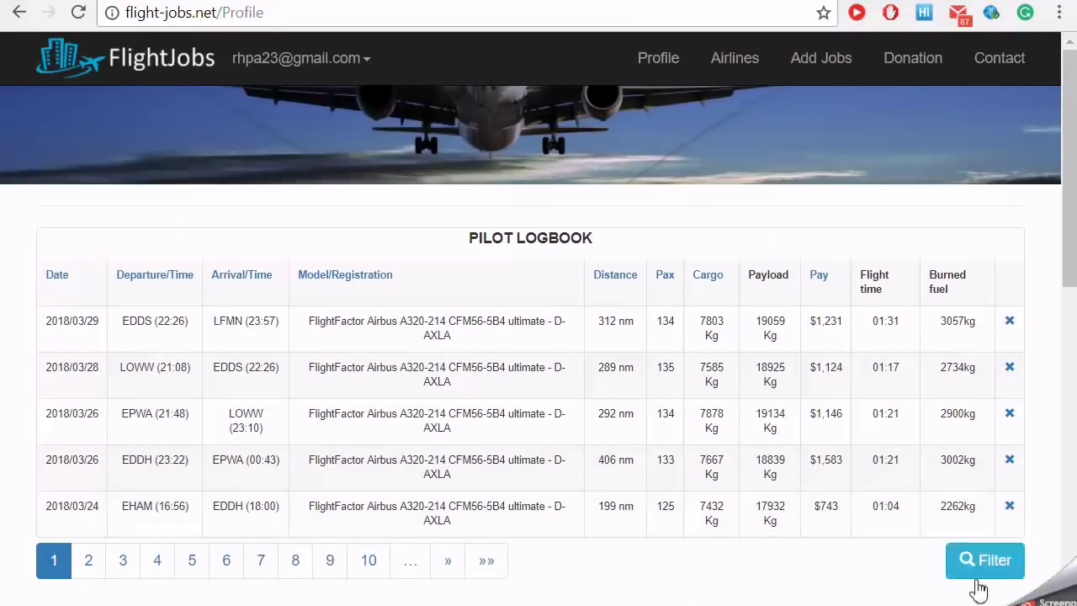
Filter the logbook by the 737 model and review its 6h 32m flight time and Boeing 737-800X stats.
left_click(986, 565)
left_click(296, 267)
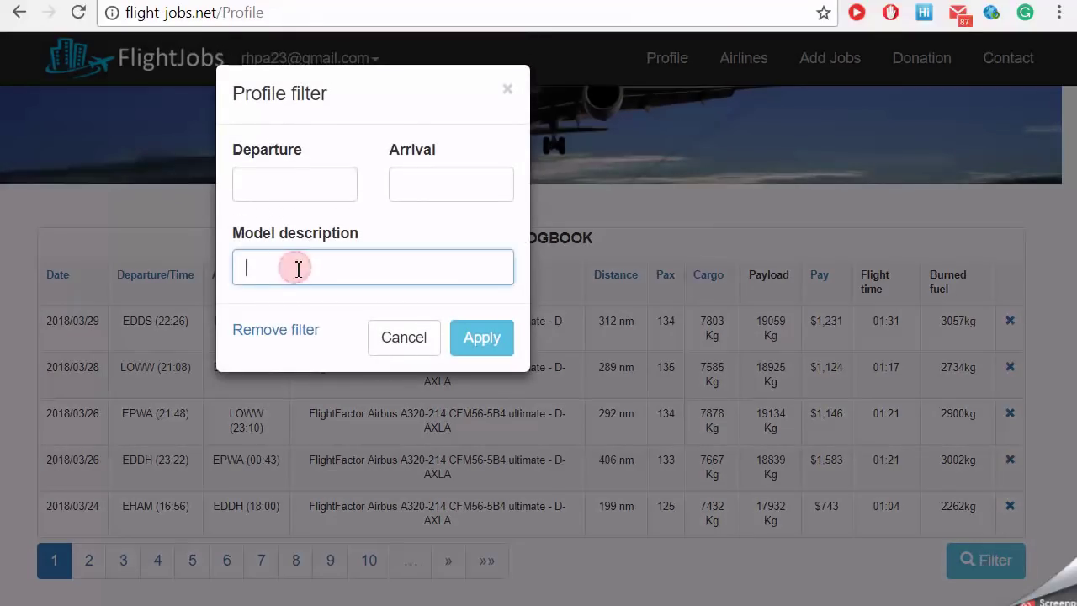
type("737")
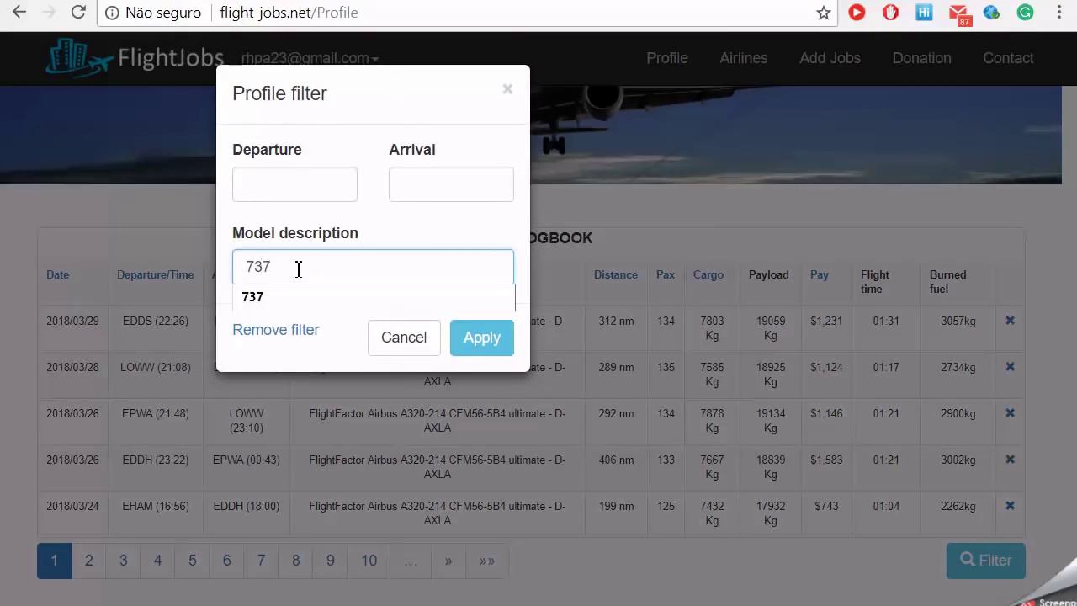
left_click(483, 342)
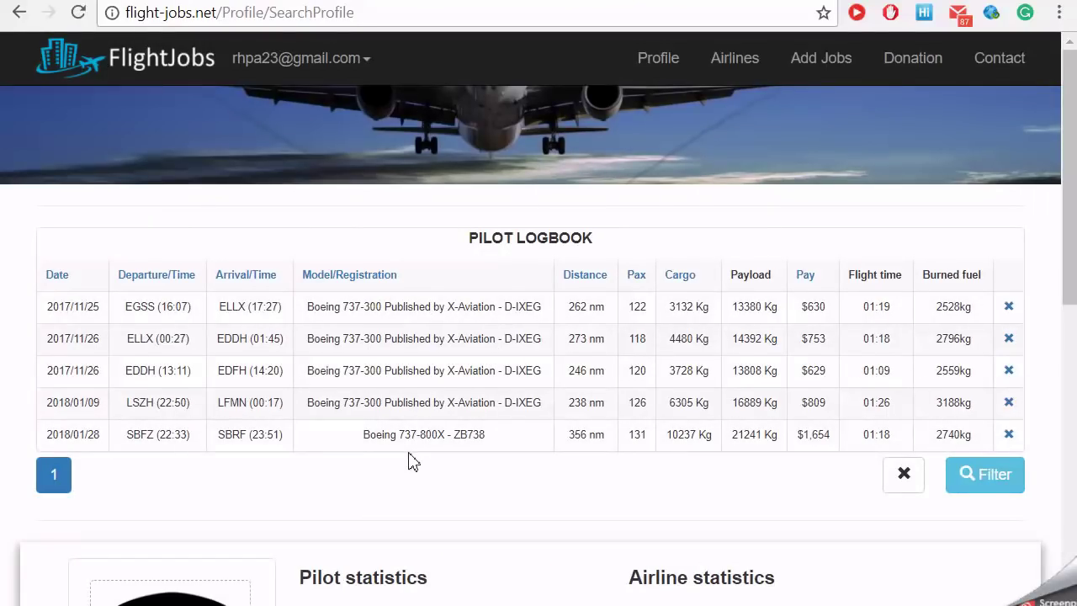
scroll(413, 461, "down", 4)
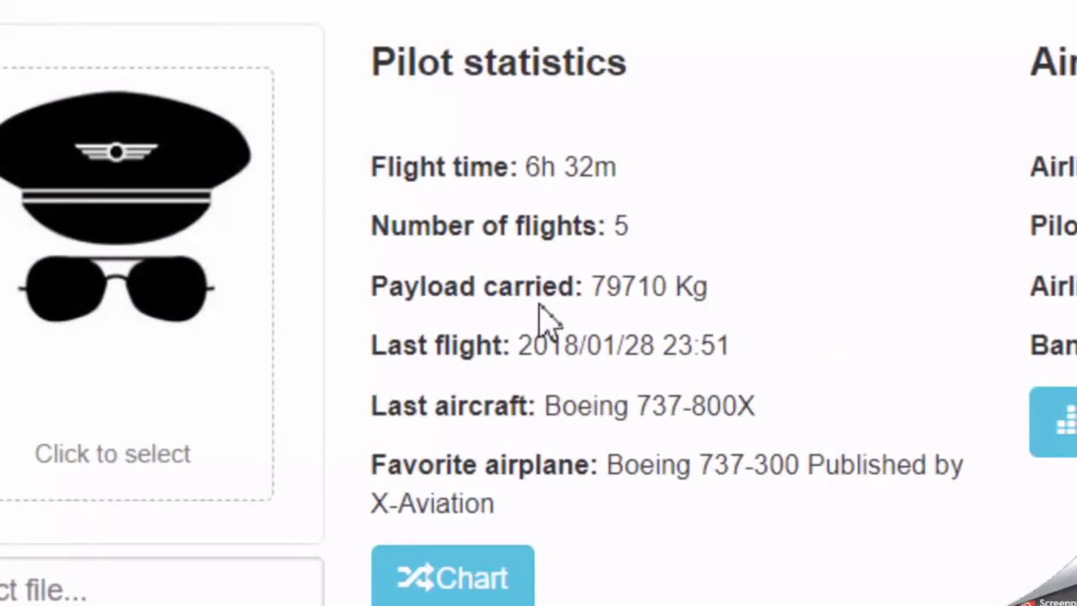
left_click_drag(530, 167, 637, 277)
left_click(614, 289)
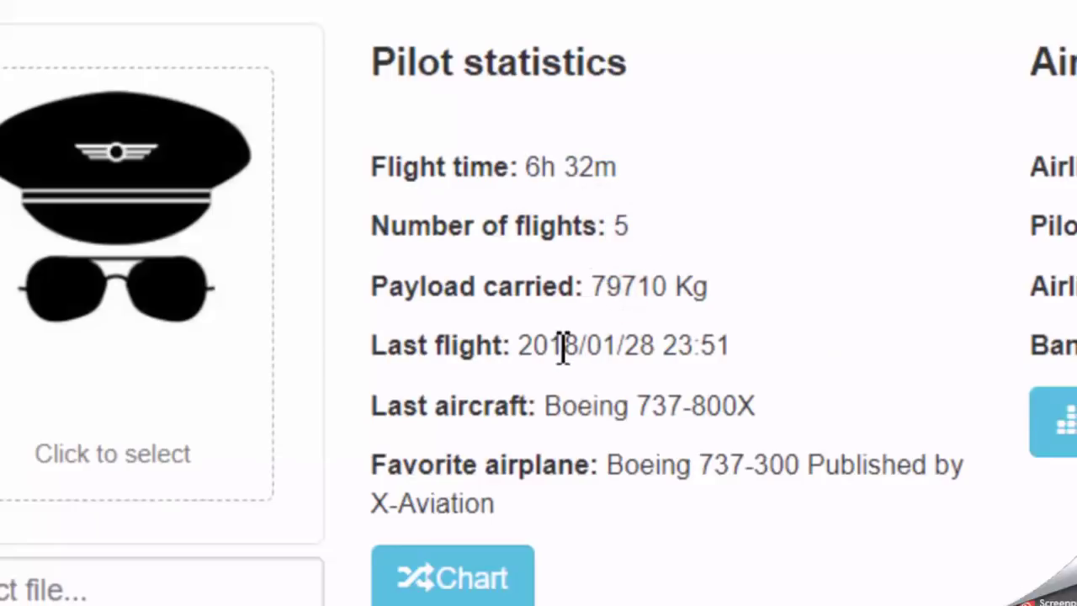
left_click_drag(545, 406, 737, 411)
left_click(677, 458)
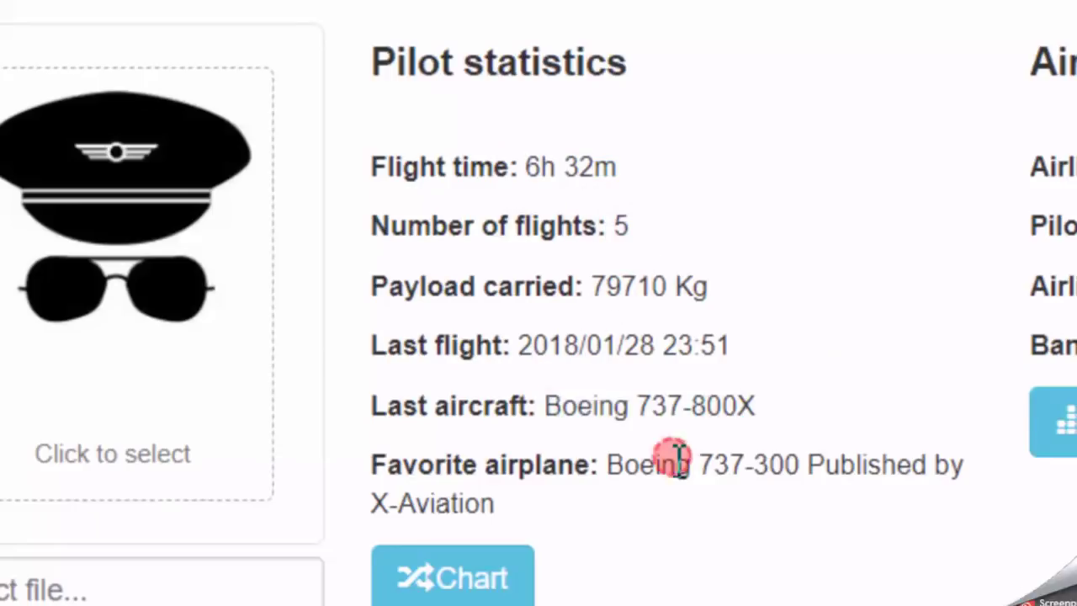
left_click_drag(625, 458, 661, 513)
left_click(624, 471)
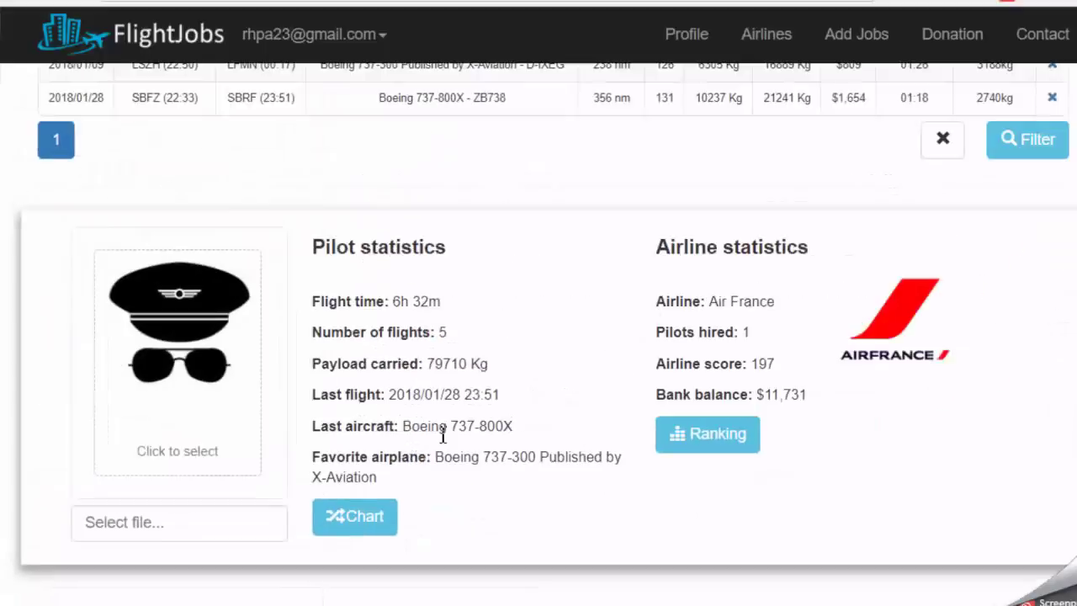
scroll(621, 420, "up", 2)
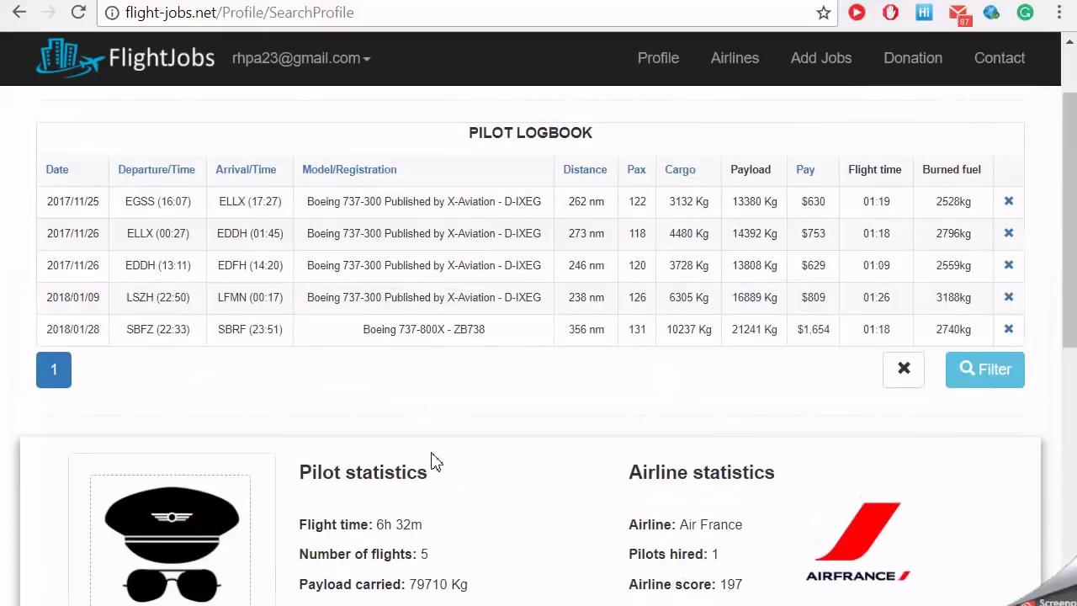
Remove the 737 filter and filter the logbook to LFMN departures instead.
left_click(905, 379)
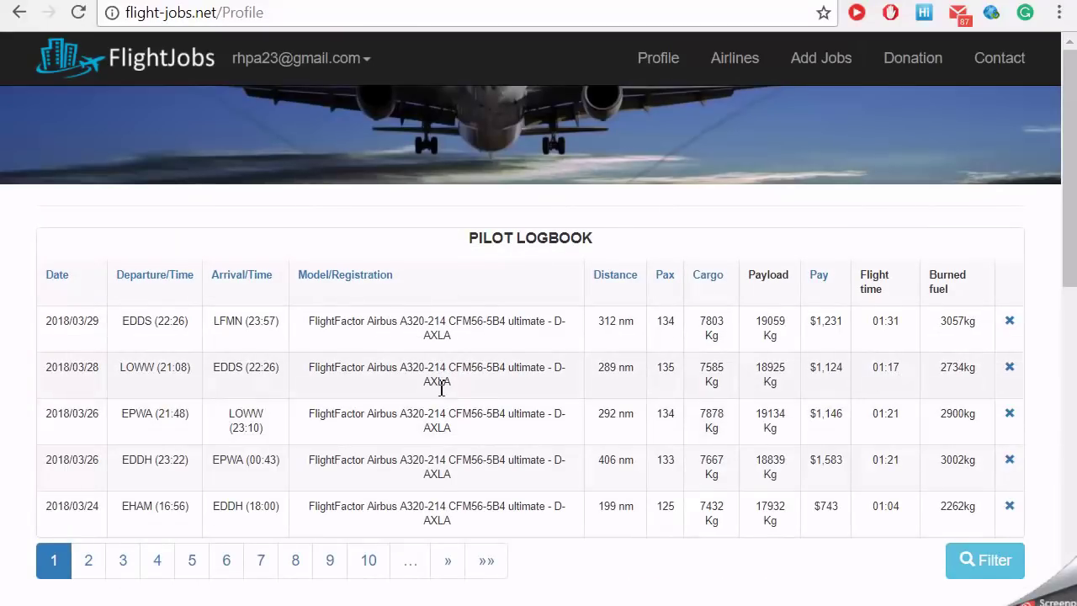
left_click(949, 569)
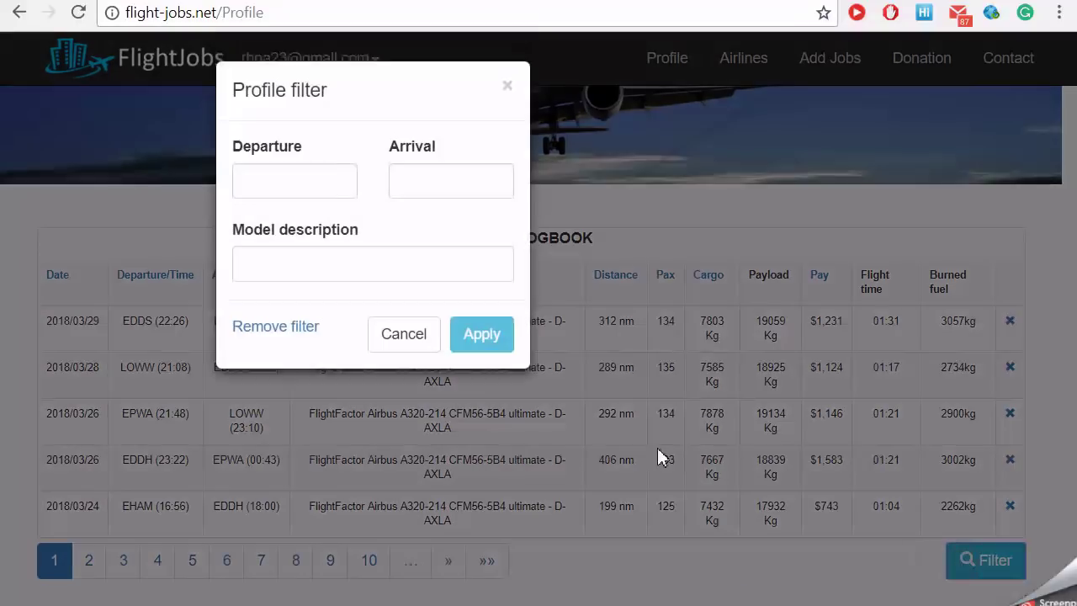
left_click(264, 186)
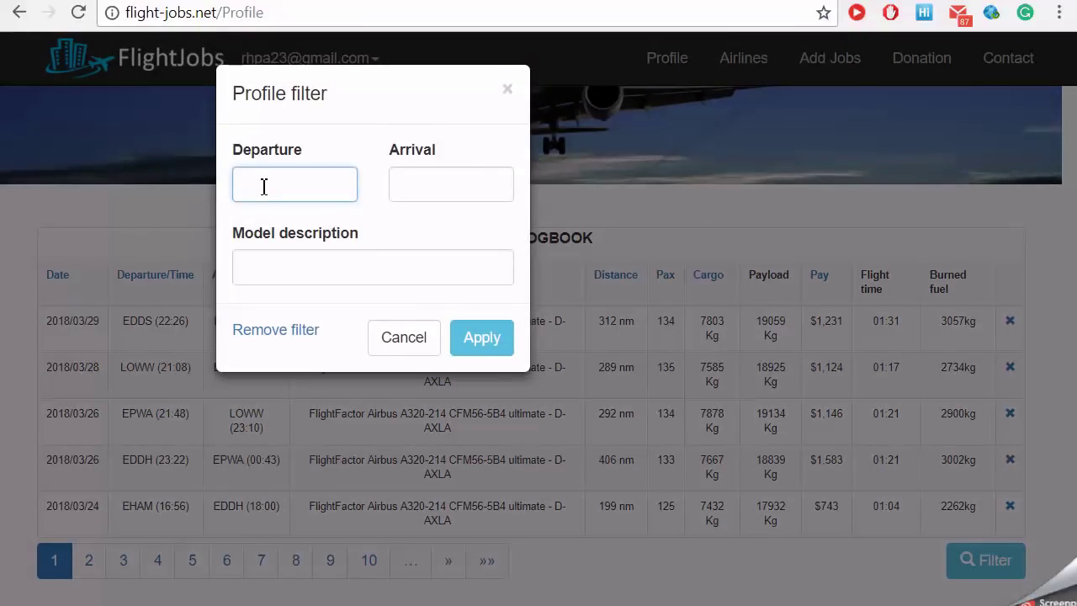
type("LFMN")
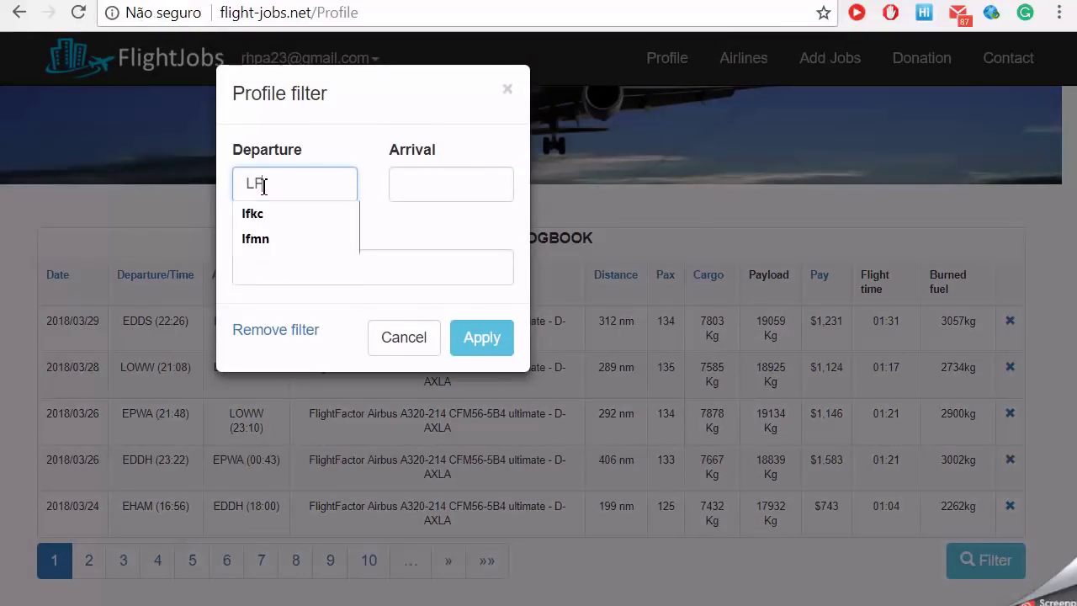
left_click(455, 235)
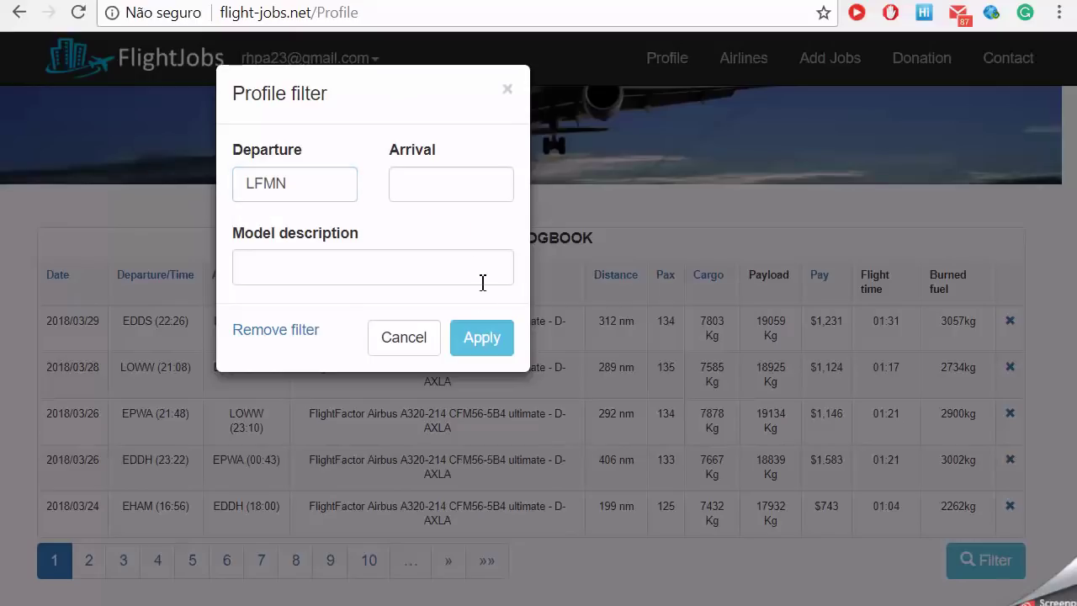
left_click(494, 336)
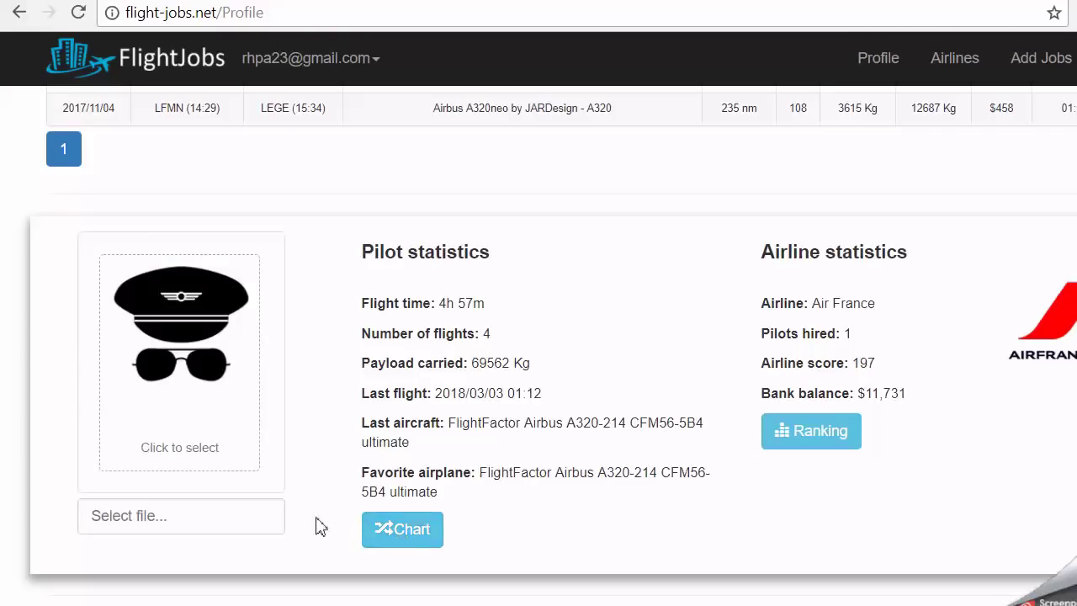
Upload Simpsons.jpg as the profile avatar and reload the profile to display it.
left_click(192, 454)
left_click(363, 110)
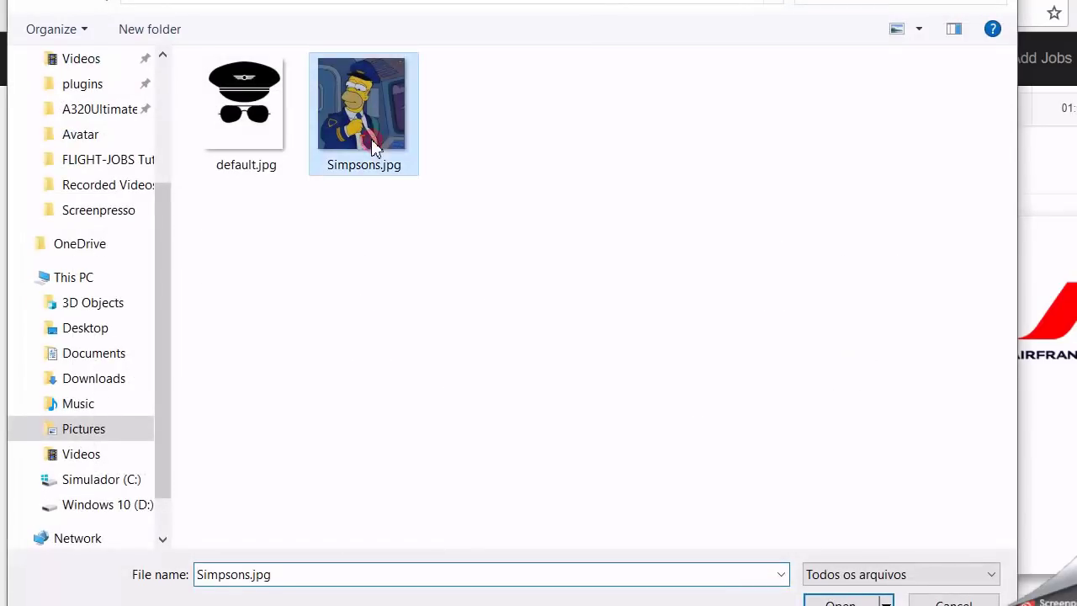
left_click(865, 603)
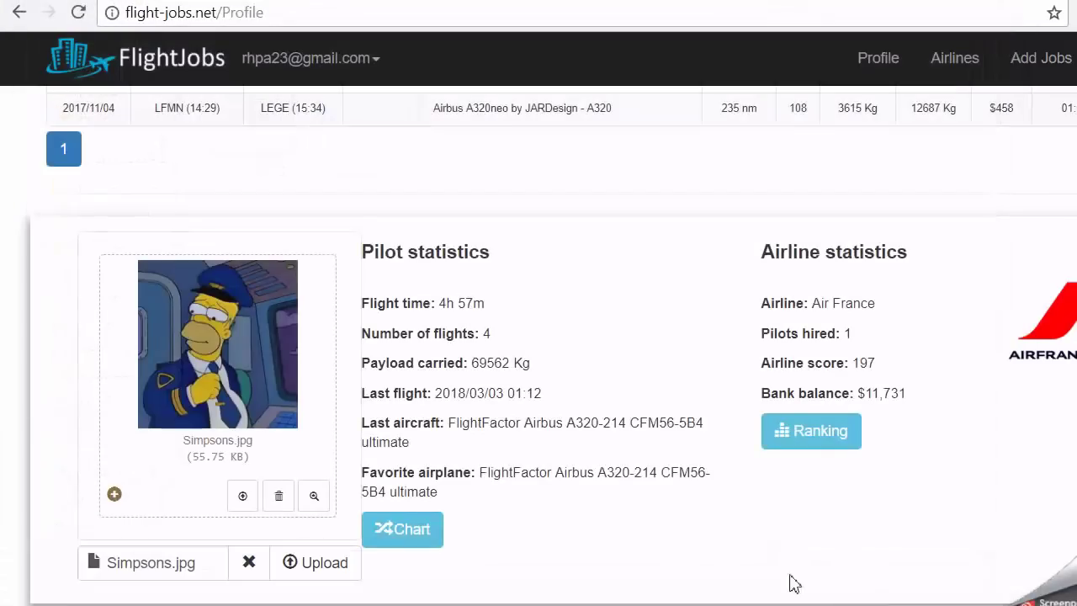
left_click(318, 564)
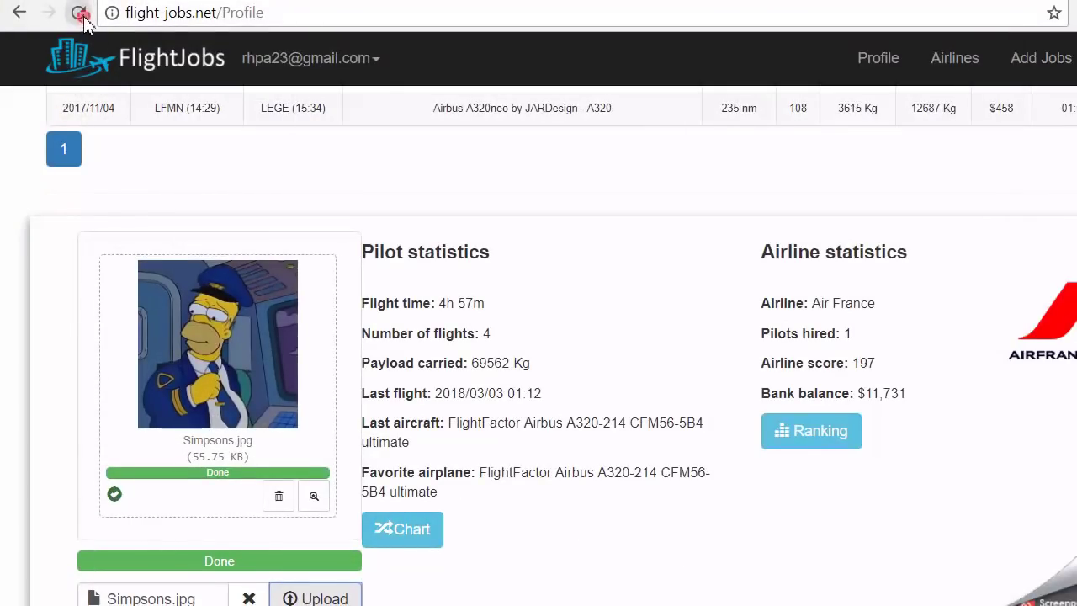
left_click(81, 15)
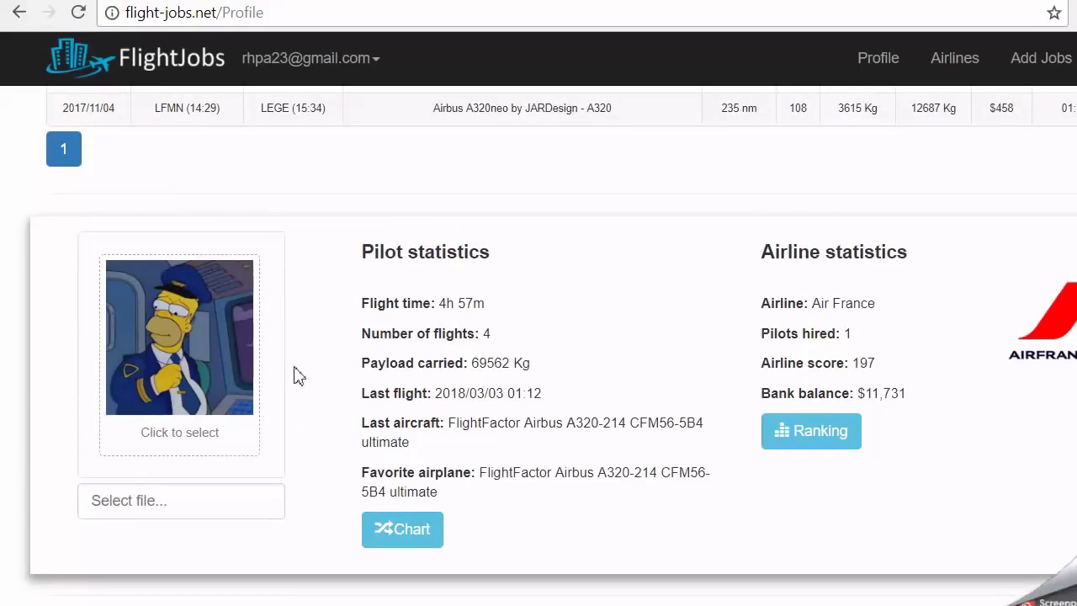
scroll(548, 505, "up", 3)
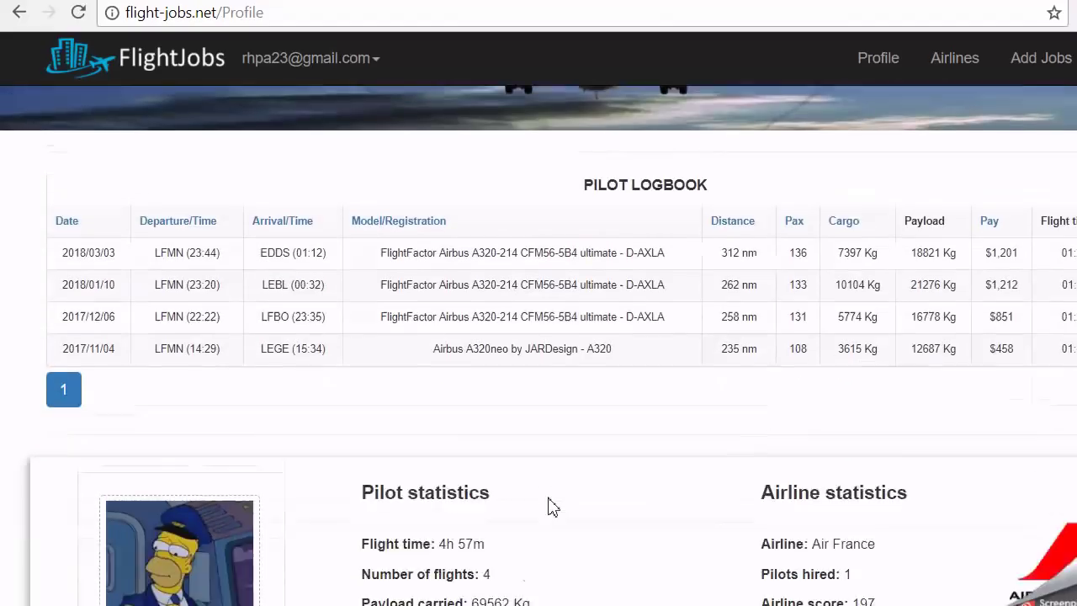
scroll(548, 505, "down", 4)
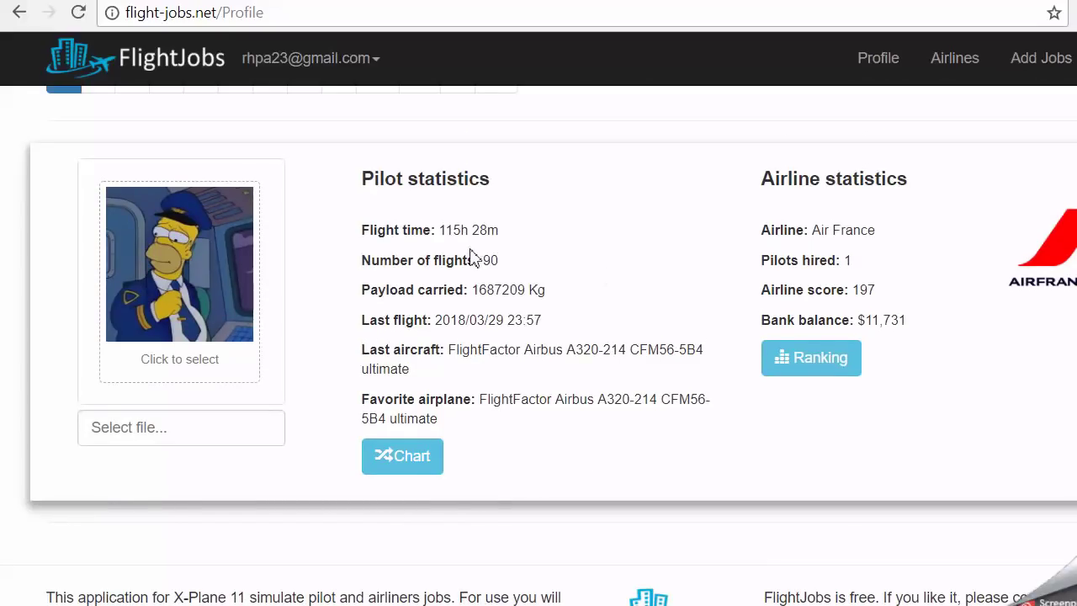
Open the Payment/Month chart from Pilot statistics and note the $ 95,748 six-month total.
left_click_drag(374, 230, 502, 376)
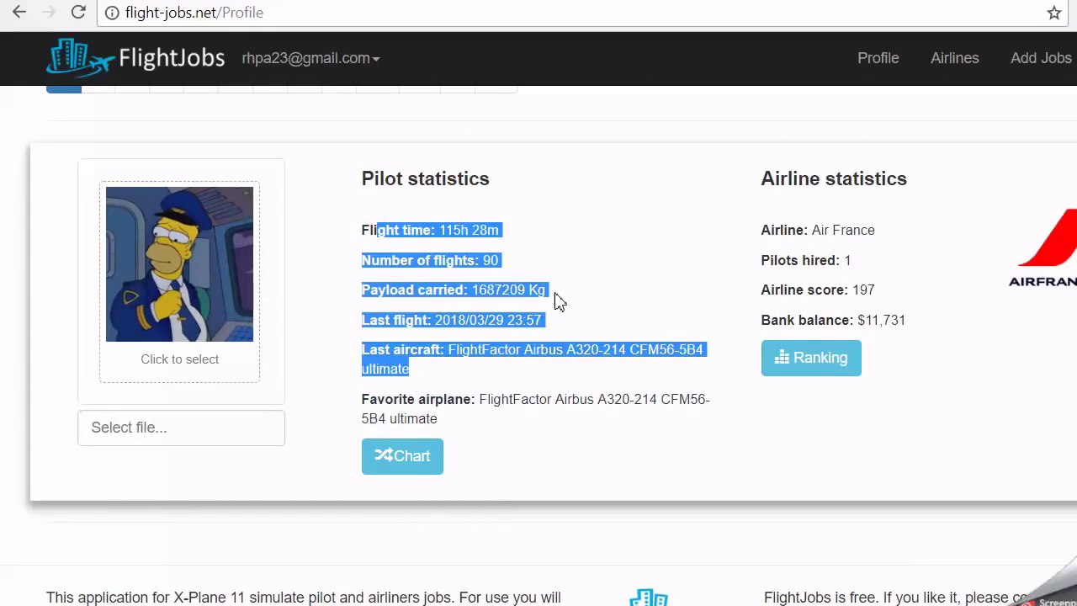
left_click(421, 234)
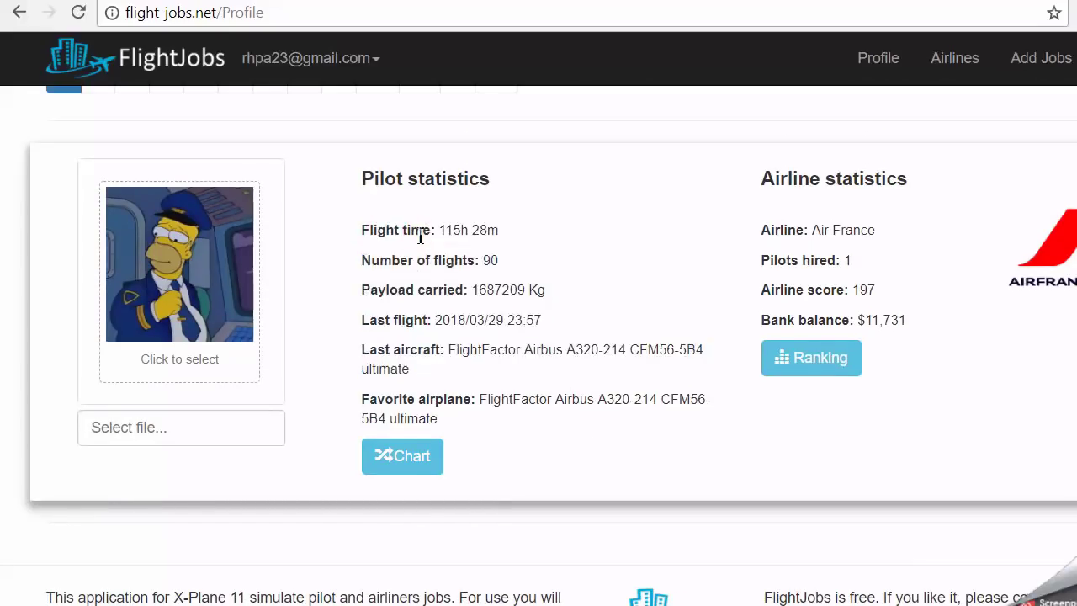
left_click(402, 461)
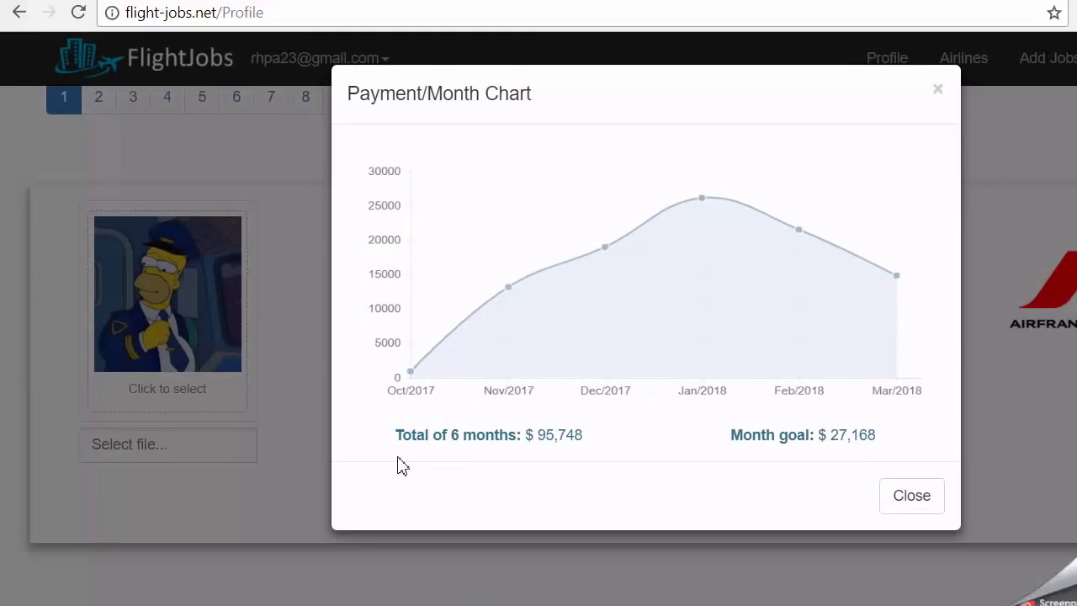
left_click_drag(398, 437, 516, 435)
left_click(485, 439)
Read the monthly payments on the chart points and the $ 27,168 month goal.
mouse_move(494, 319)
mouse_move(724, 210)
mouse_move(792, 239)
mouse_move(500, 402)
left_click_drag(733, 437, 824, 428)
left_click(867, 443)
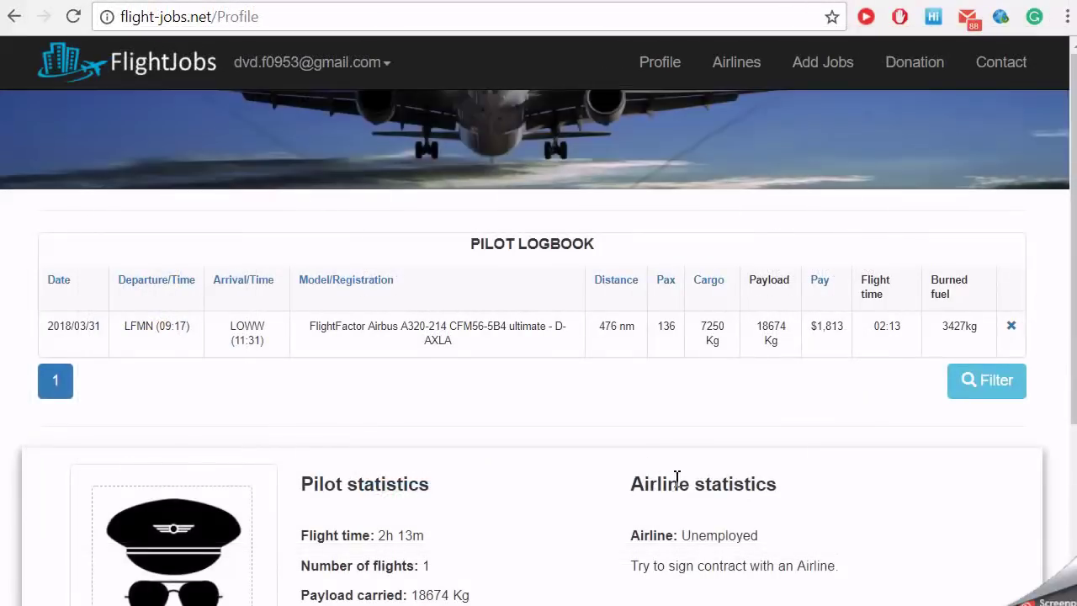
Note the Unemployed status and compare airline required scores: Gol 630, Lufthansa 1640.
scroll(675, 479, "down", 3)
double_click(697, 328)
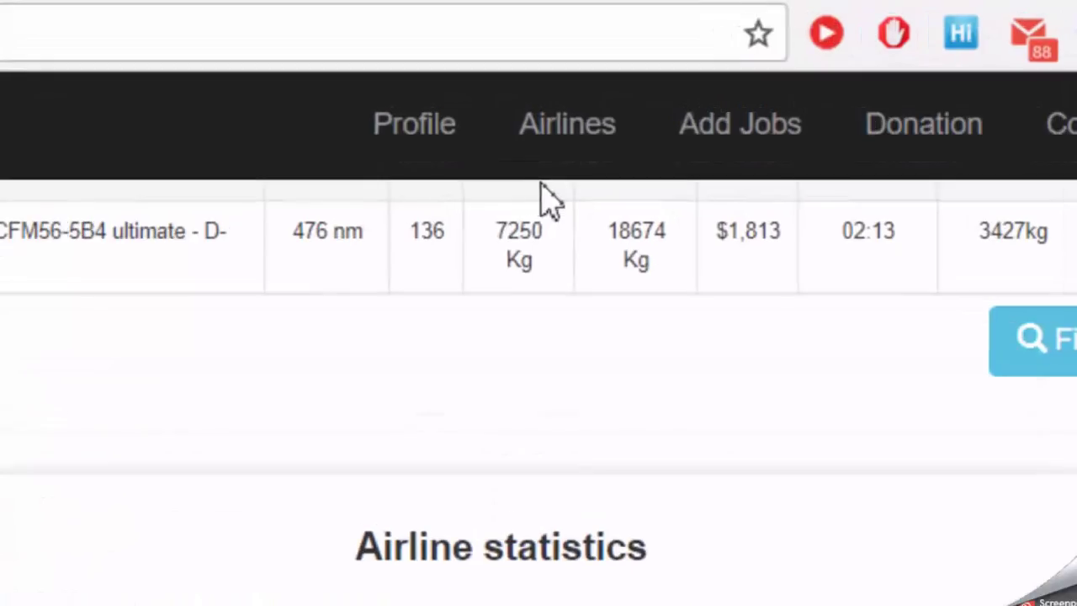
left_click(577, 165)
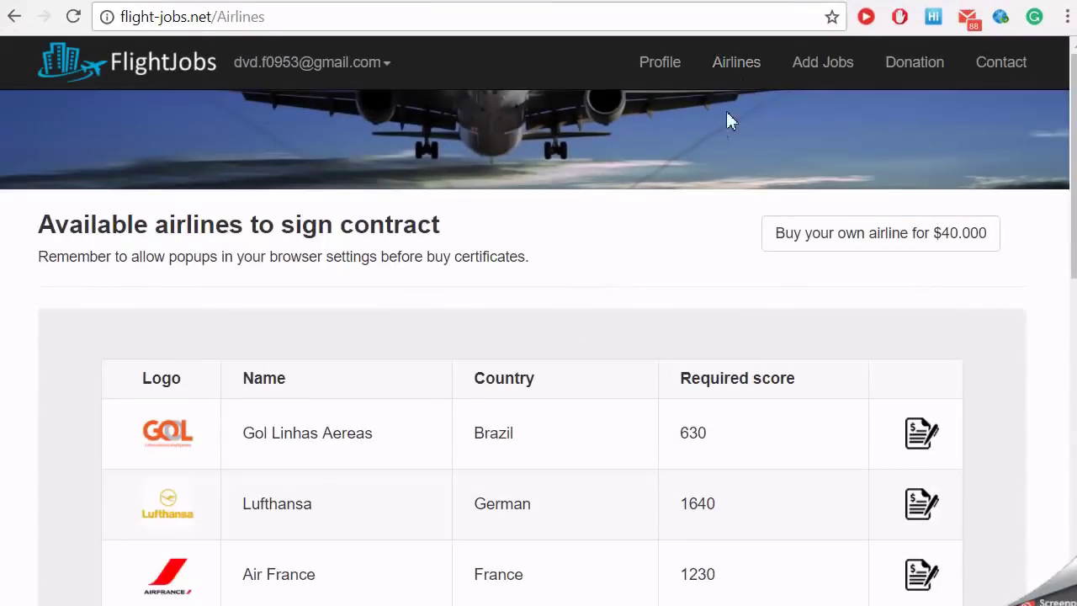
scroll(678, 193, "down", 6)
scroll(670, 219, "down", 5)
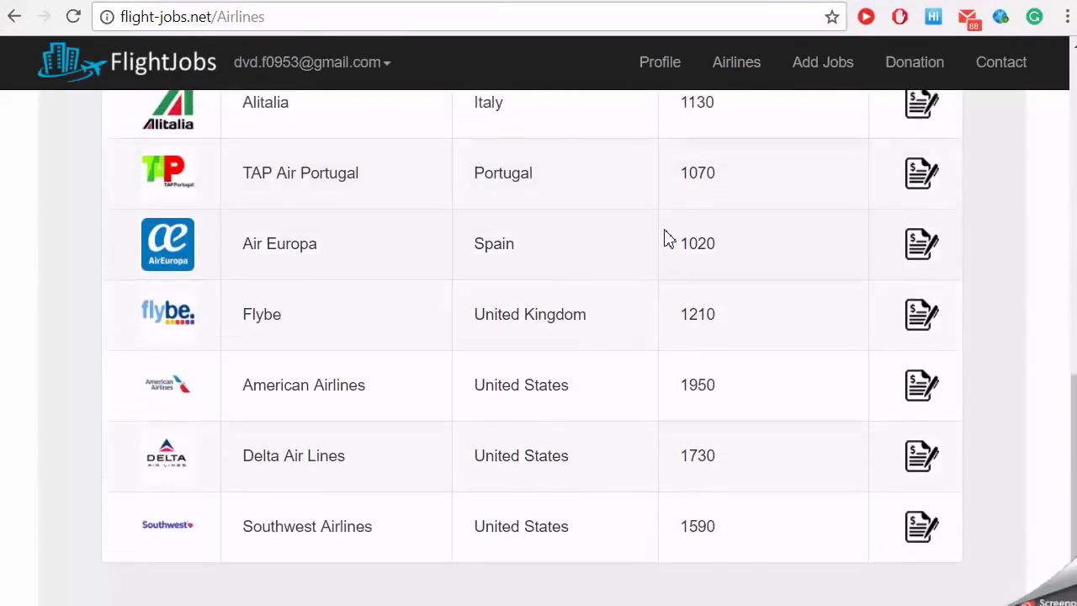
scroll(653, 291, "up", 8)
scroll(627, 395, "up", 3)
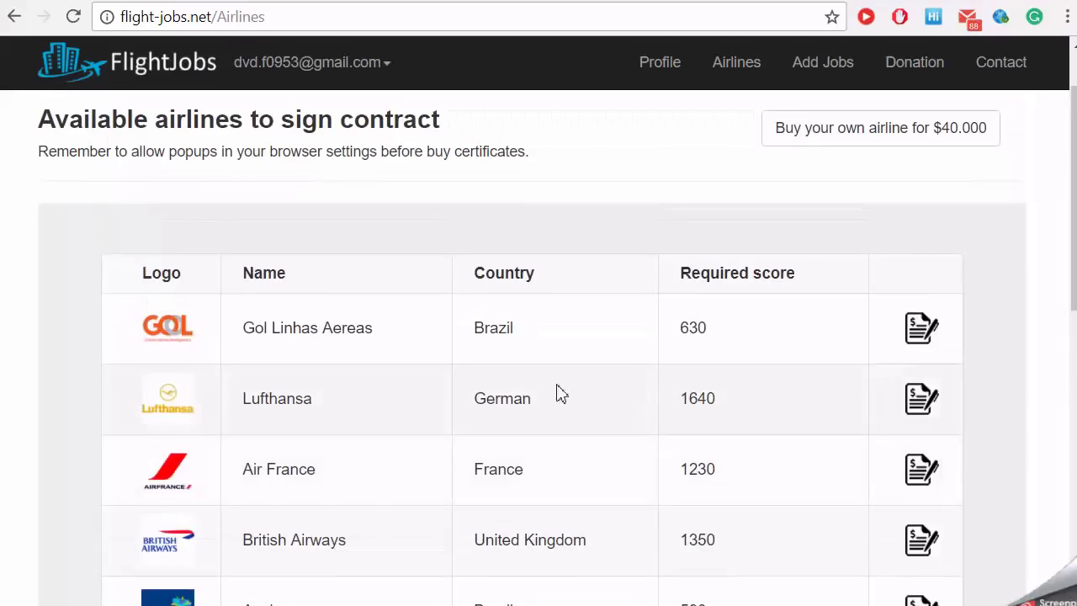
scroll(258, 267, "up", 2)
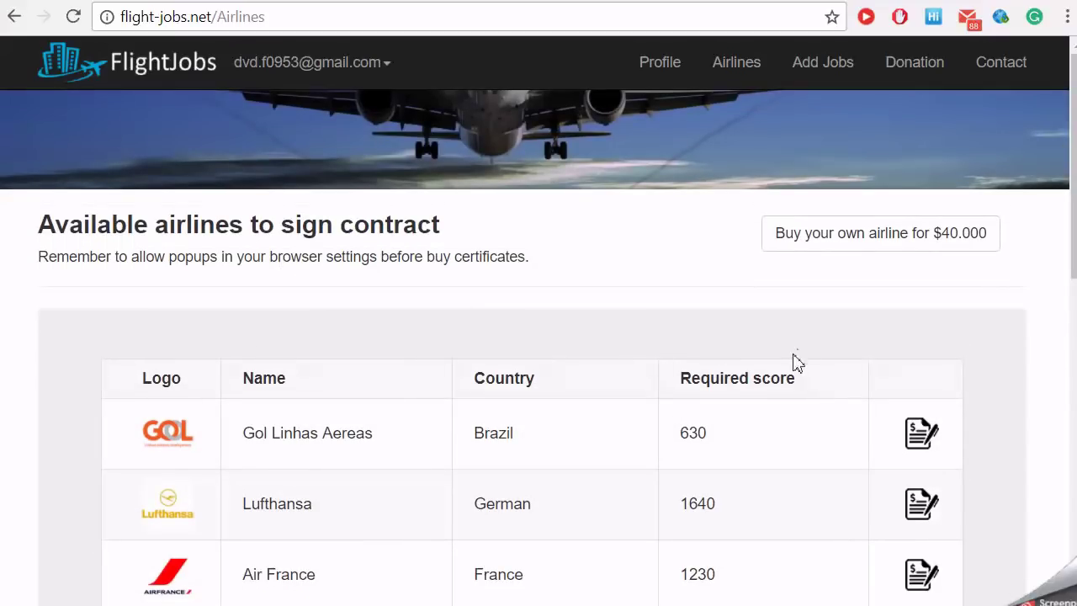
double_click(691, 433)
double_click(691, 503)
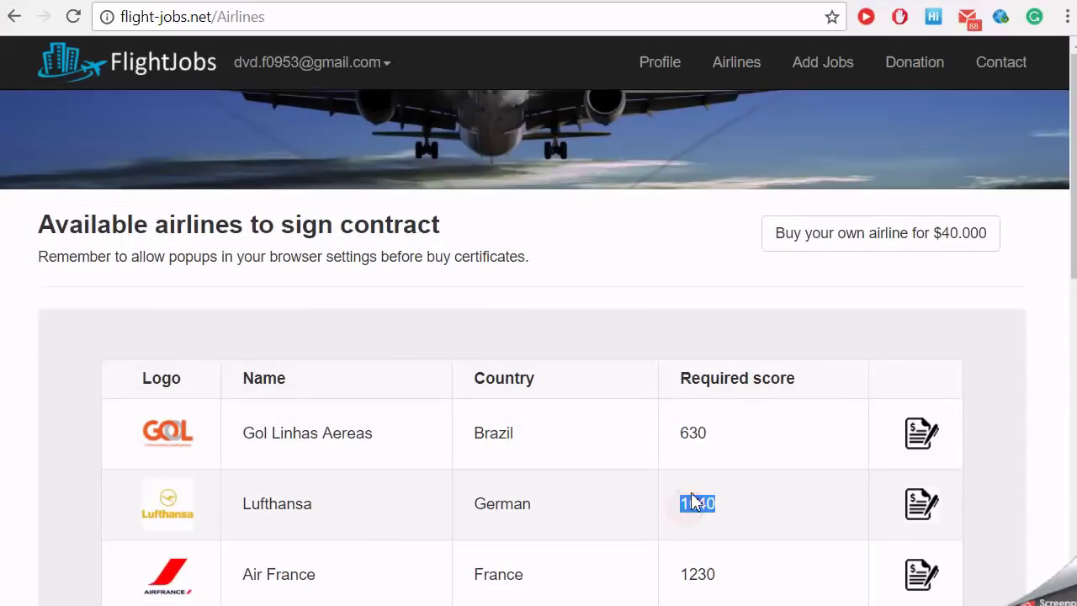
Check the pilot's own score in account details, then open Lufthansa's required certificates.
left_click(380, 64)
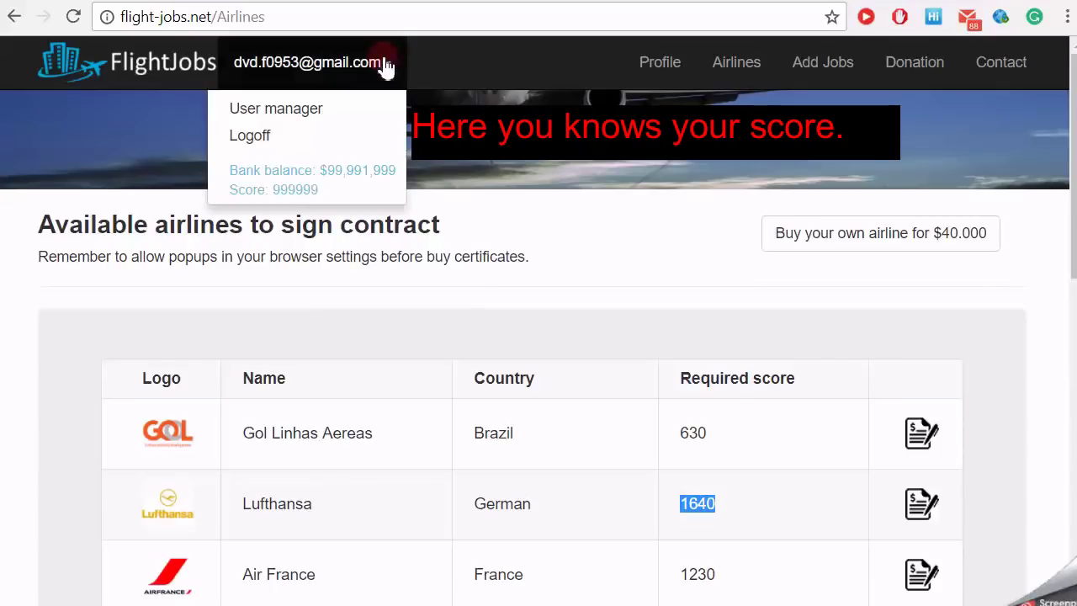
double_click(279, 190)
left_click(614, 320)
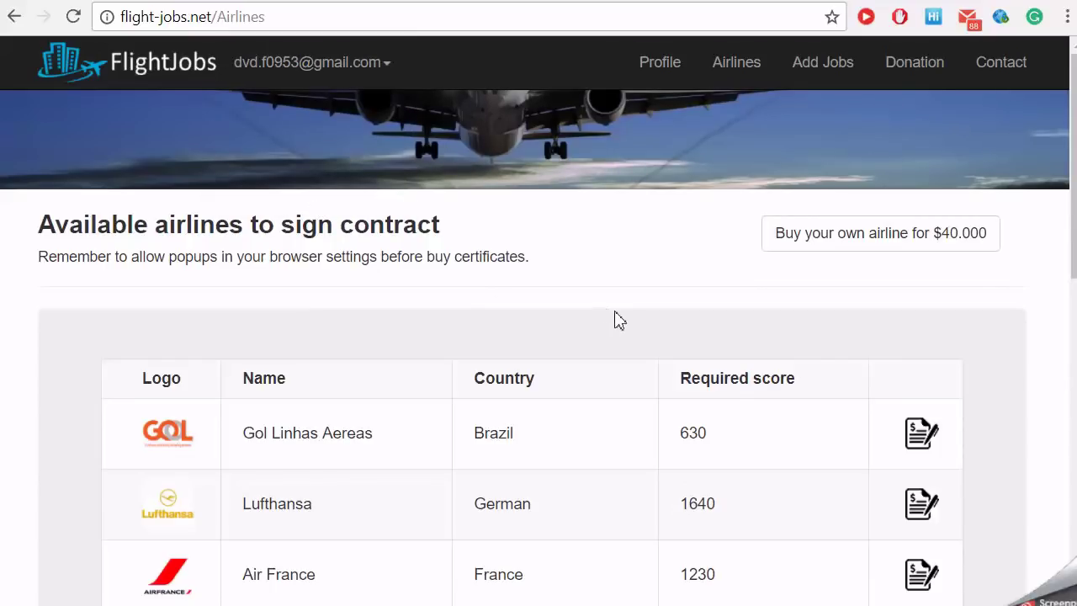
left_click(922, 506)
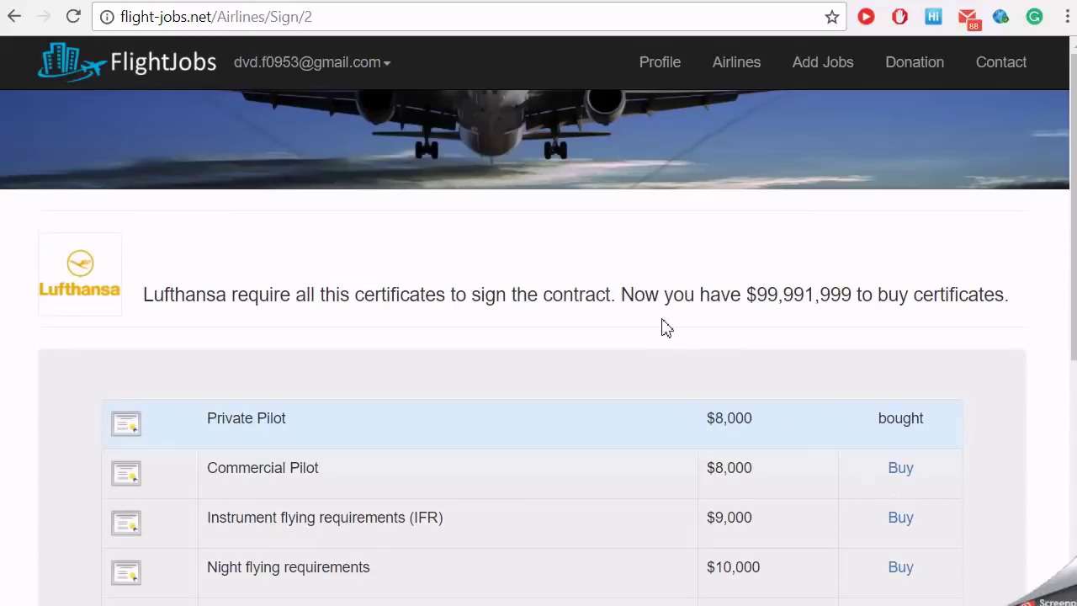
Compare the money available for certificates with the account's bank balance.
scroll(665, 327, "down", 6)
scroll(665, 327, "up", 3)
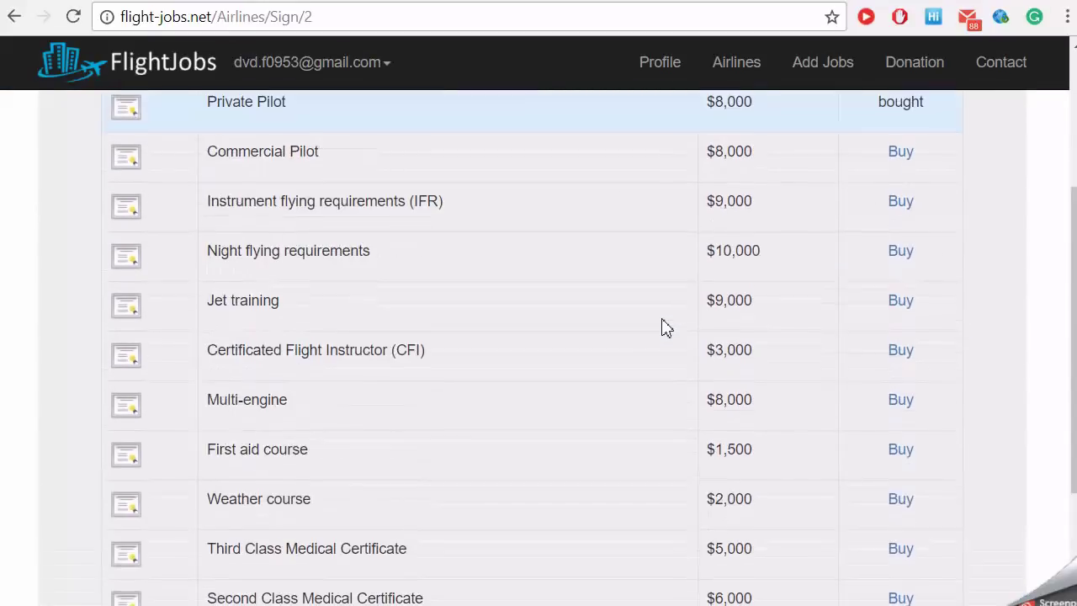
scroll(695, 267, "up", 4)
left_click_drag(177, 296, 847, 340)
left_click(833, 325)
left_click_drag(747, 295, 841, 296)
left_click(279, 68)
left_click_drag(337, 173, 402, 184)
Buy the Commercial Pilot certificate and confirm the purchase.
scroll(844, 373, "down", 1)
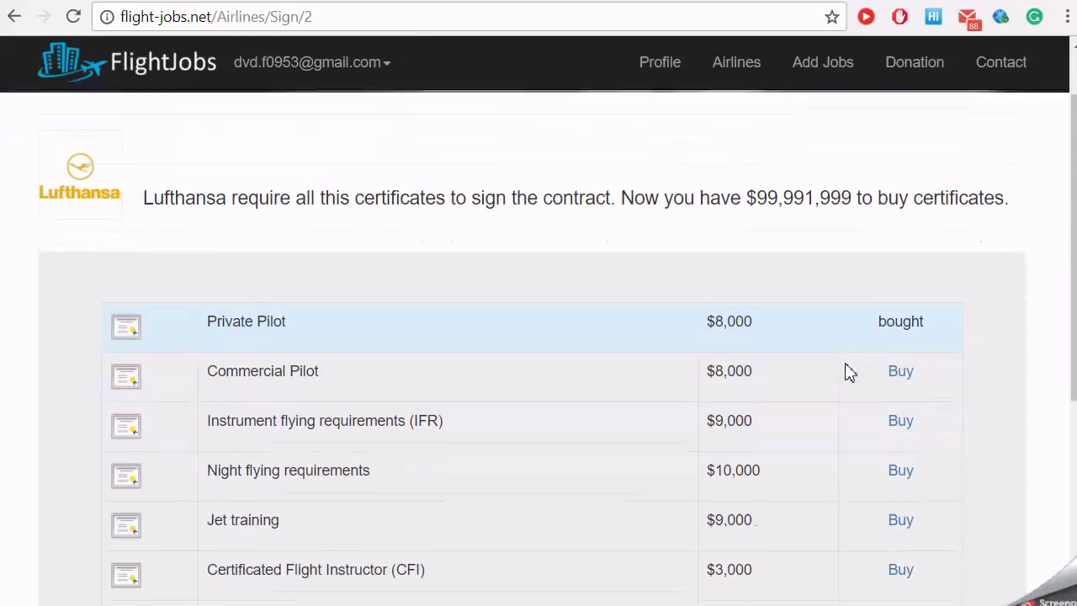
left_click(900, 365)
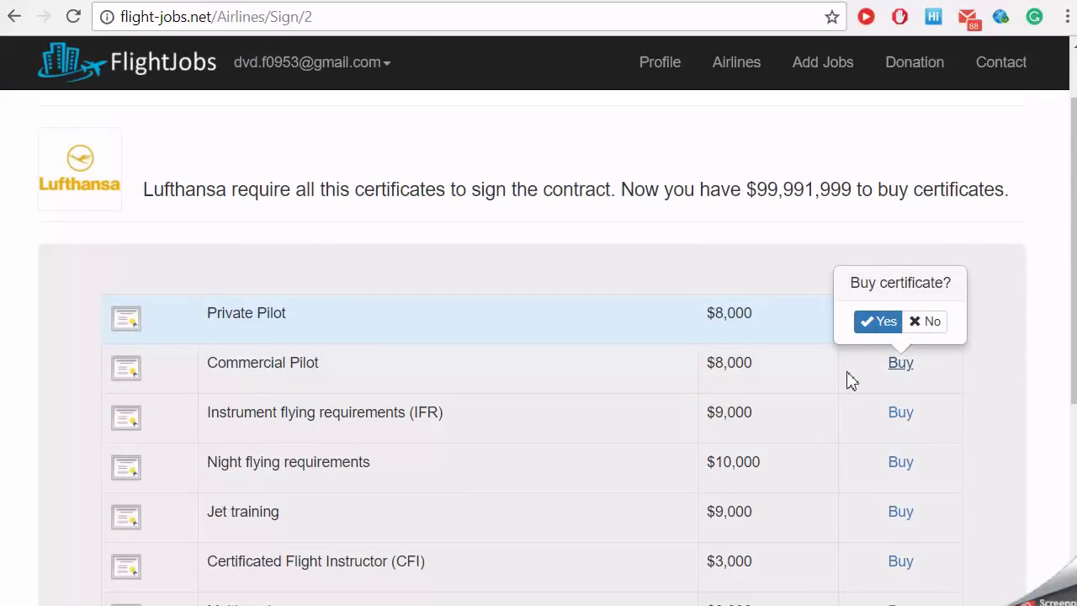
left_click(875, 327)
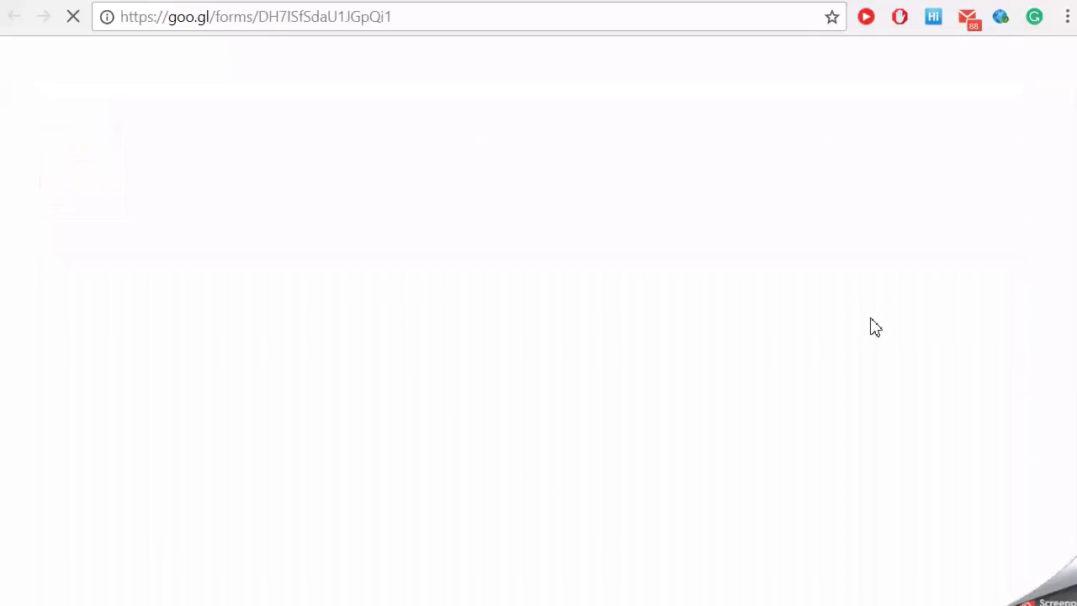